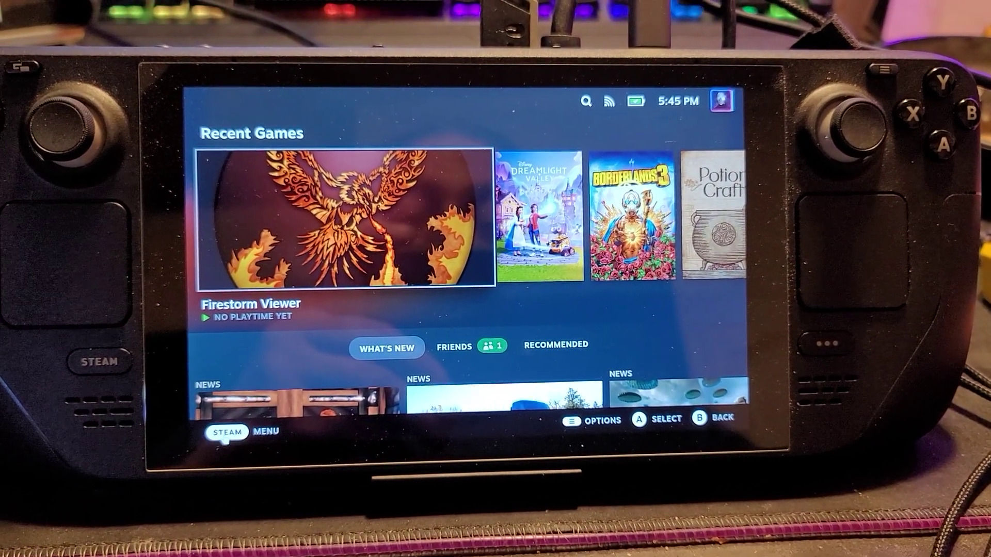
# Step: Switch the Steam Deck from Gaming Mode to Desktop Mode through the Power menu
pyautogui.hotkey('ctrl', '1')
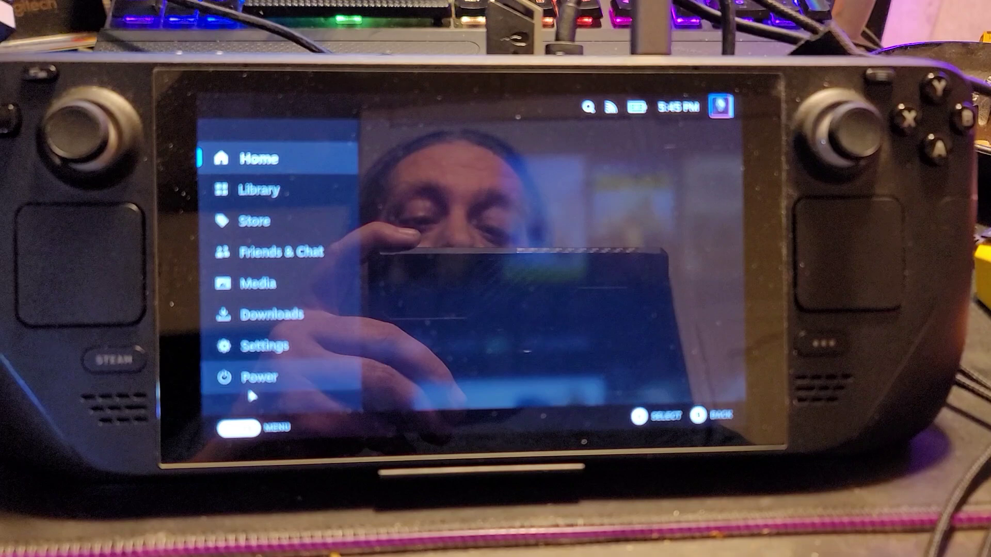
pyautogui.click(257, 378)
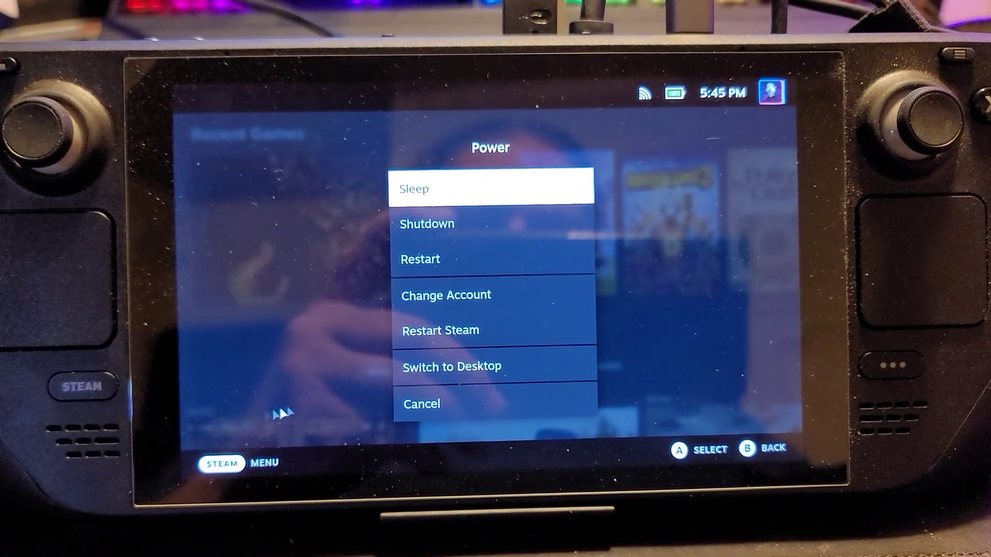
pyautogui.click(464, 370)
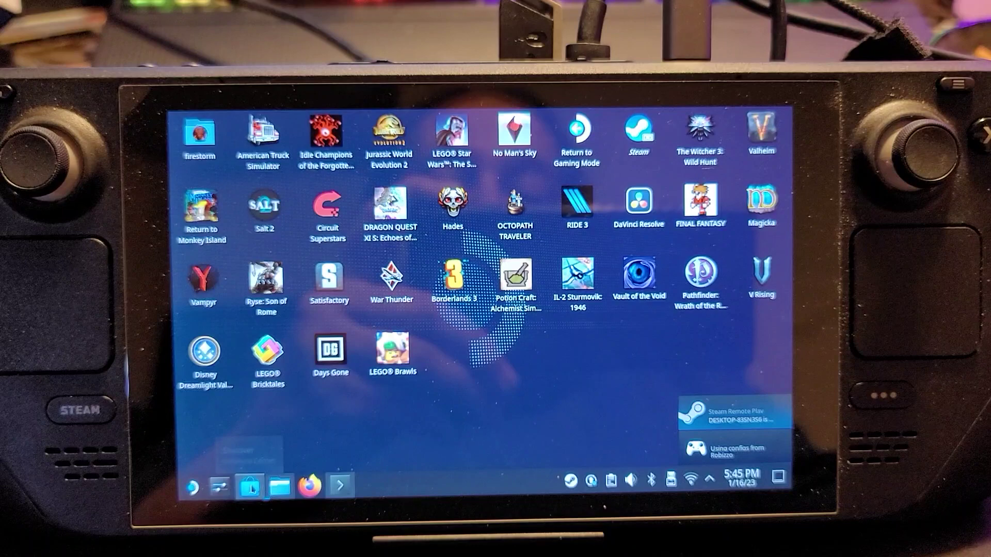
# Step: Search Discover for 'firestorm', confirm Firestorm Viewer is installed, and close Discover
pyautogui.click(249, 488)
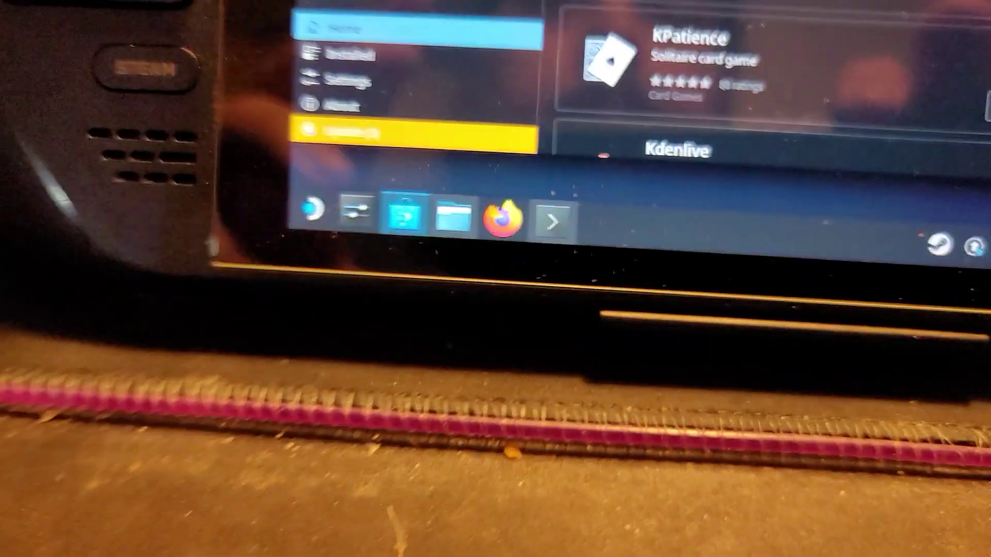
pyautogui.press('super+x')
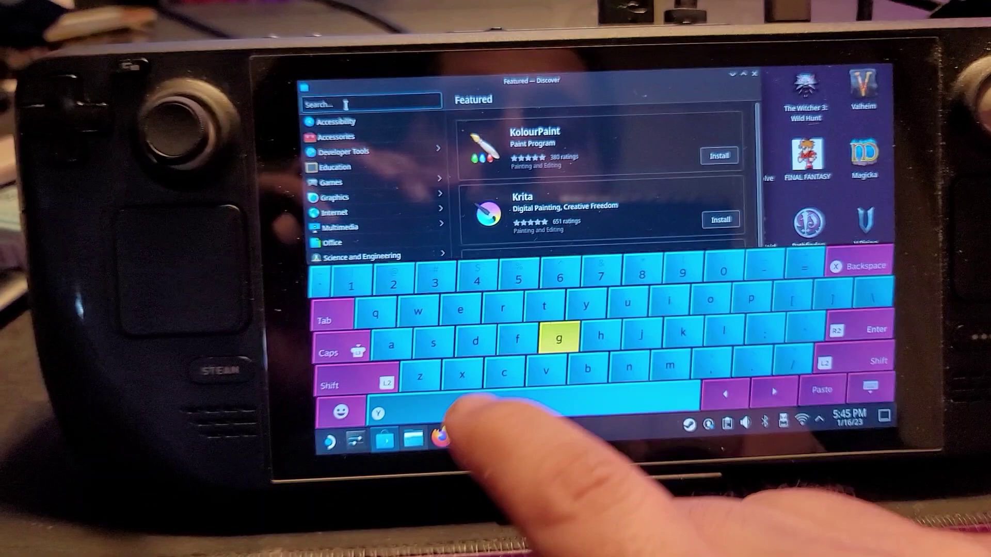
pyautogui.write('firestorm')
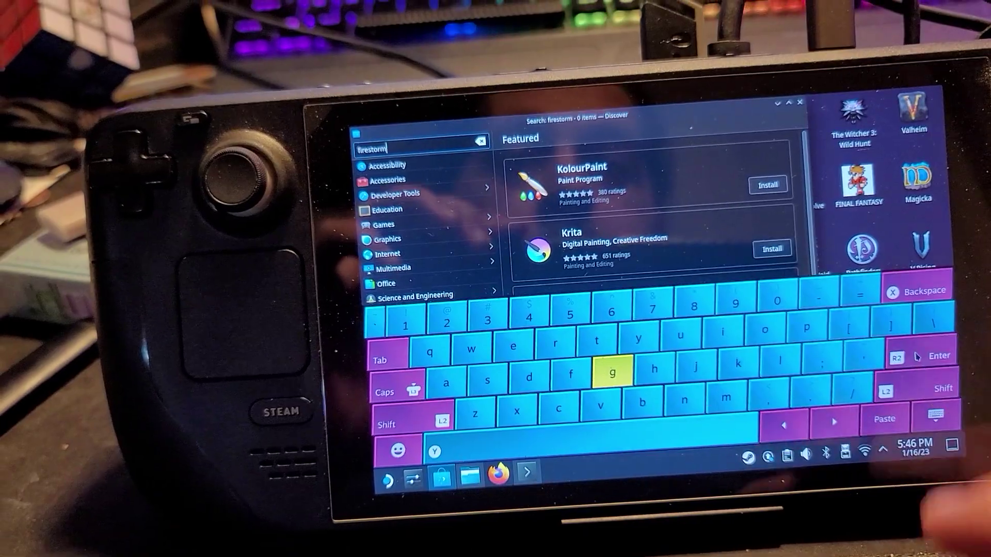
pyautogui.click(916, 356)
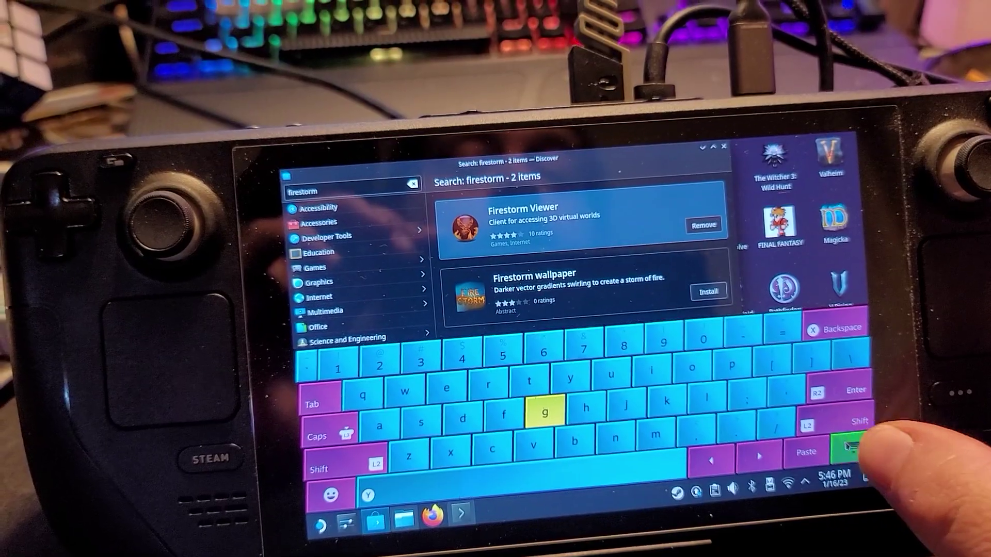
pyautogui.click(845, 446)
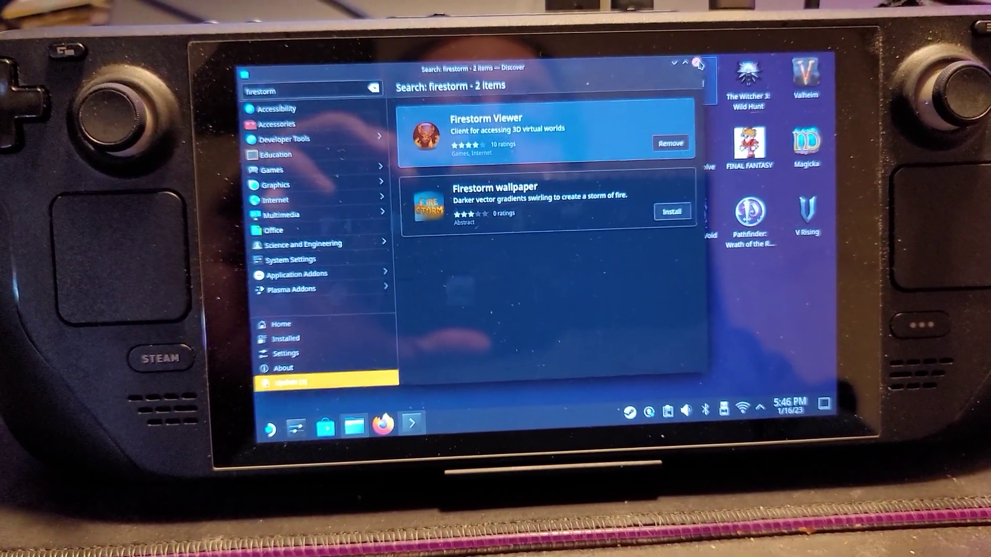
pyautogui.click(697, 63)
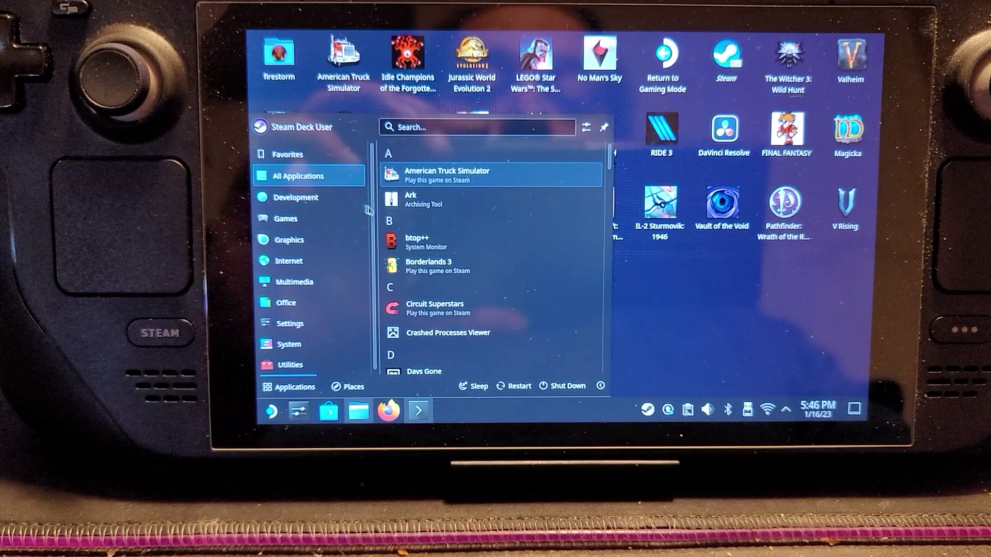
pyautogui.scroll(-3, 455, 219)
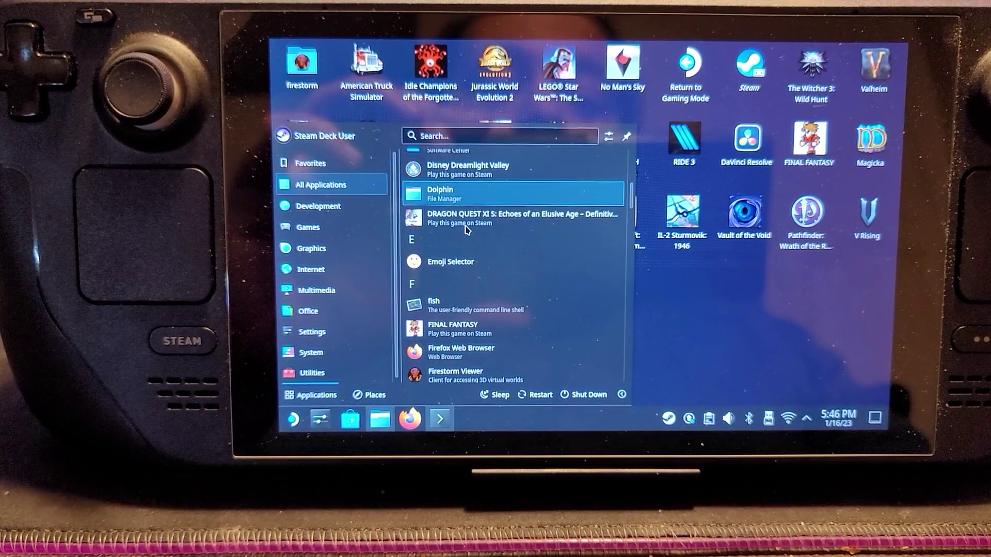
pyautogui.scroll(-2, 471, 236)
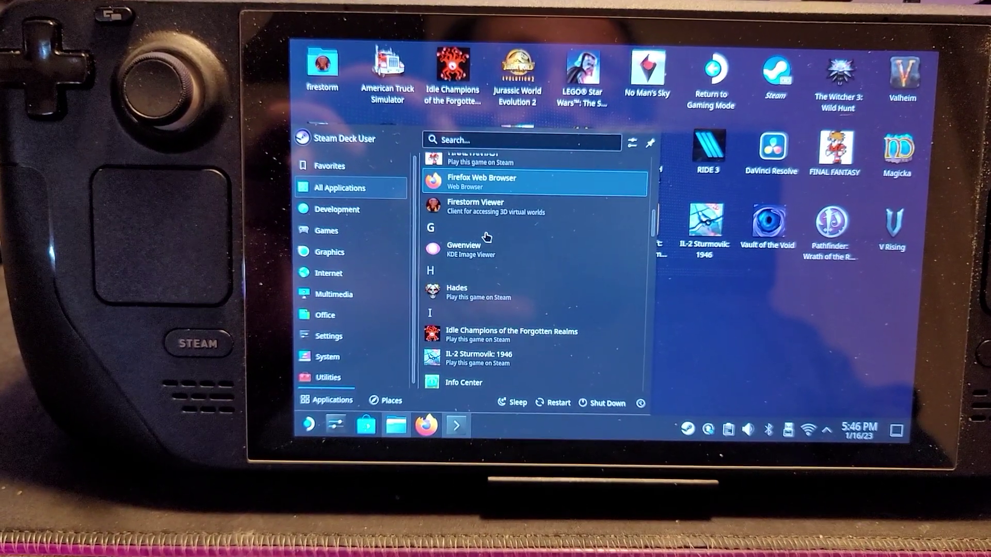
pyautogui.scroll(1, 486, 237)
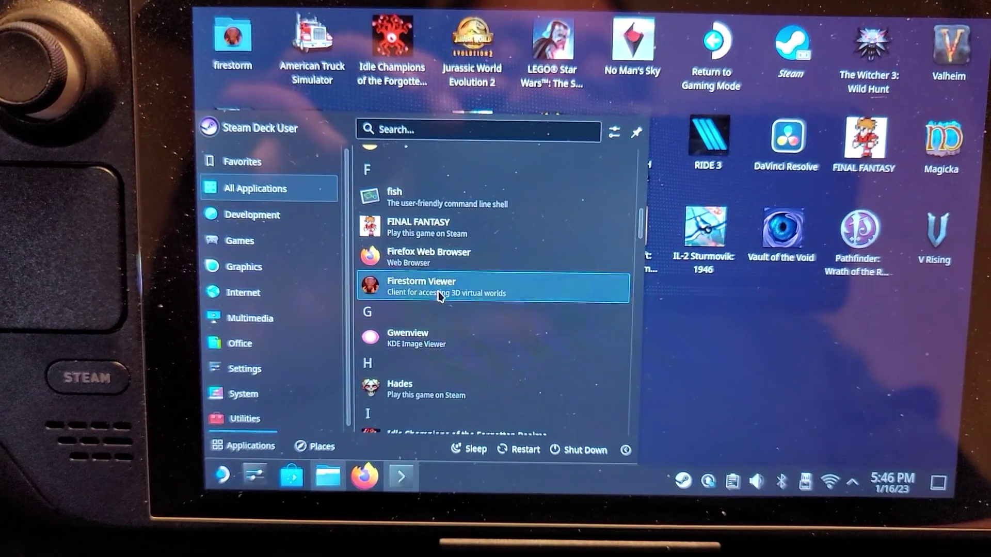
# Step: Check Firestorm Viewer's launcher context menu and the Utilities category, then close the launcher
pyautogui.rightClick(457, 306)
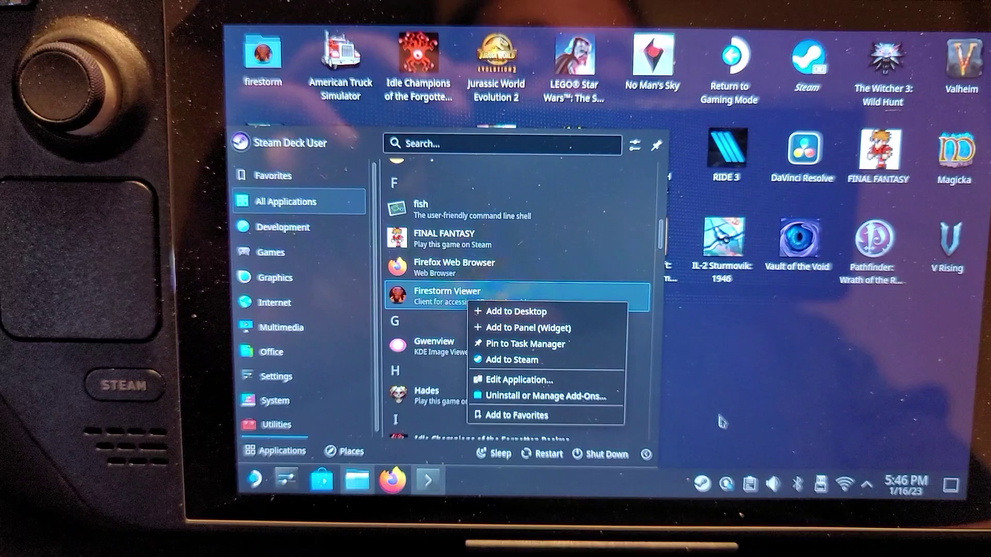
pyautogui.click(492, 358)
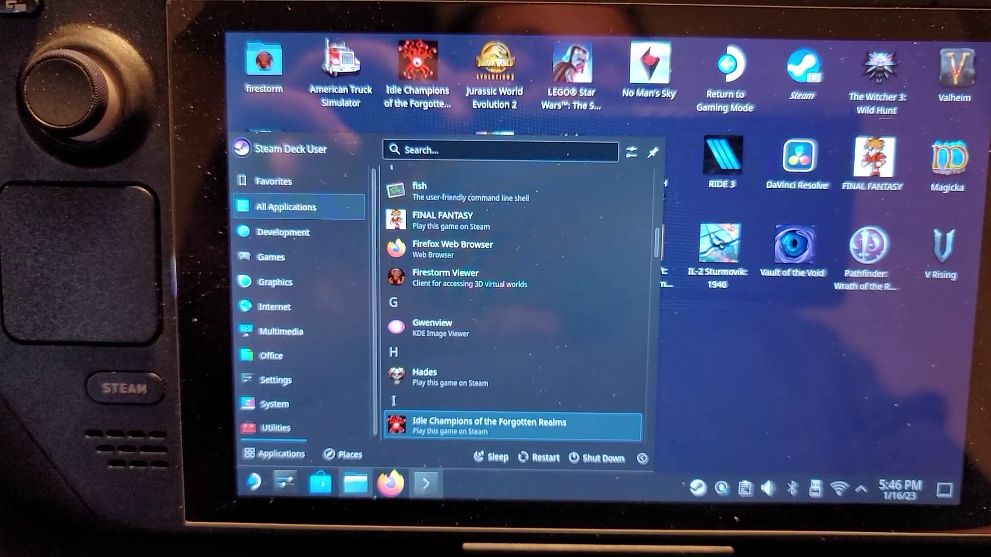
pyautogui.click(276, 428)
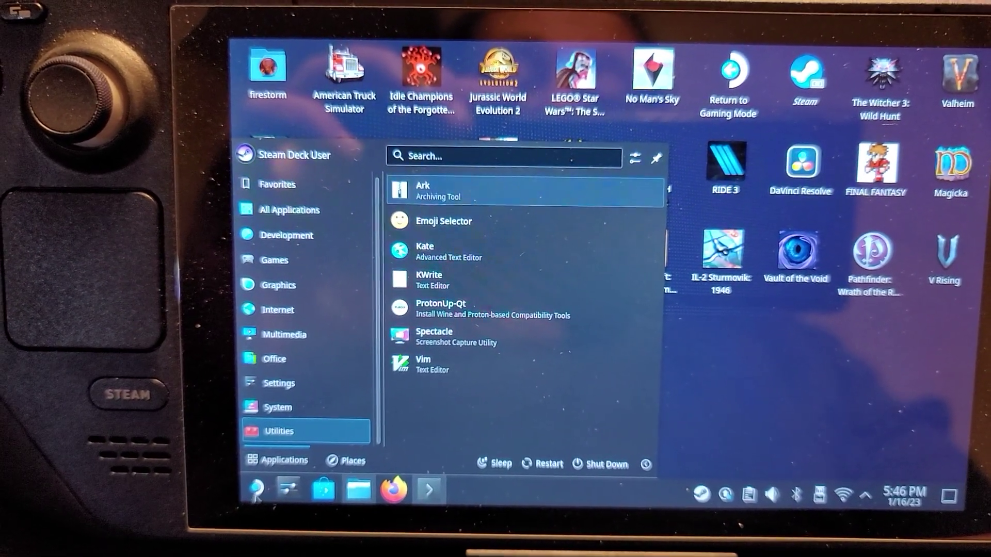
pyautogui.press('Escape')
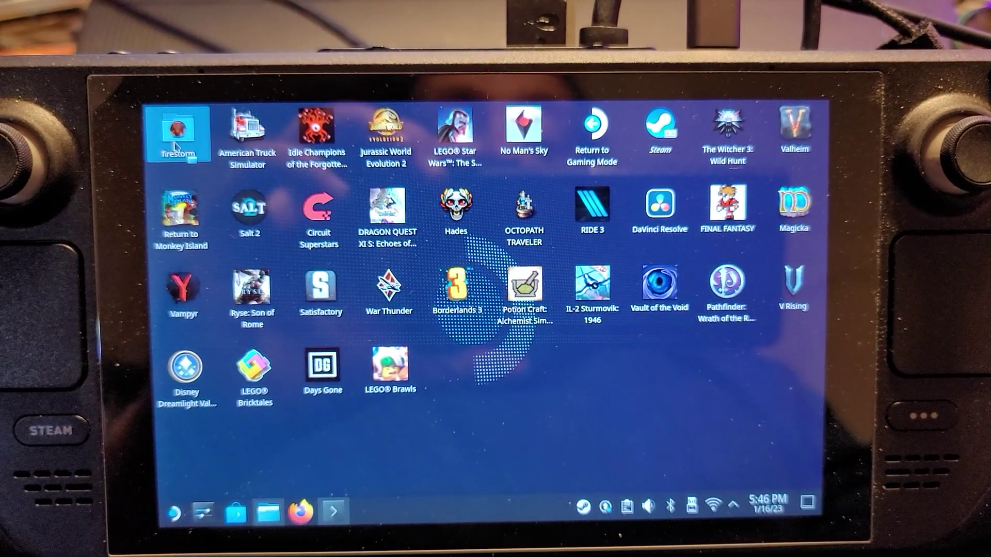
pyautogui.doubleClick(176, 147)
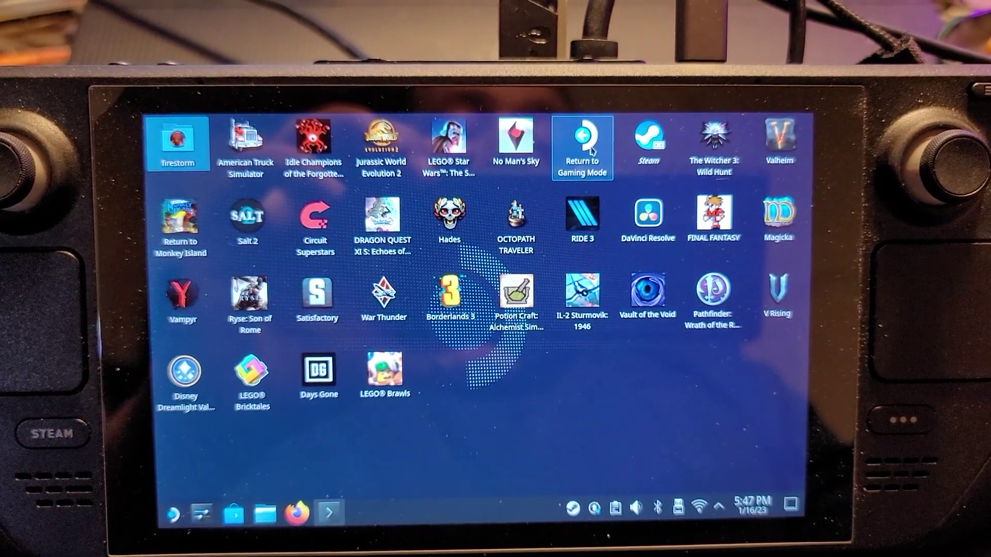
# Step: In Steam, review Firestorm Viewer's shortcut properties and icon chooser without changing anything
pyautogui.doubleClick(656, 152)
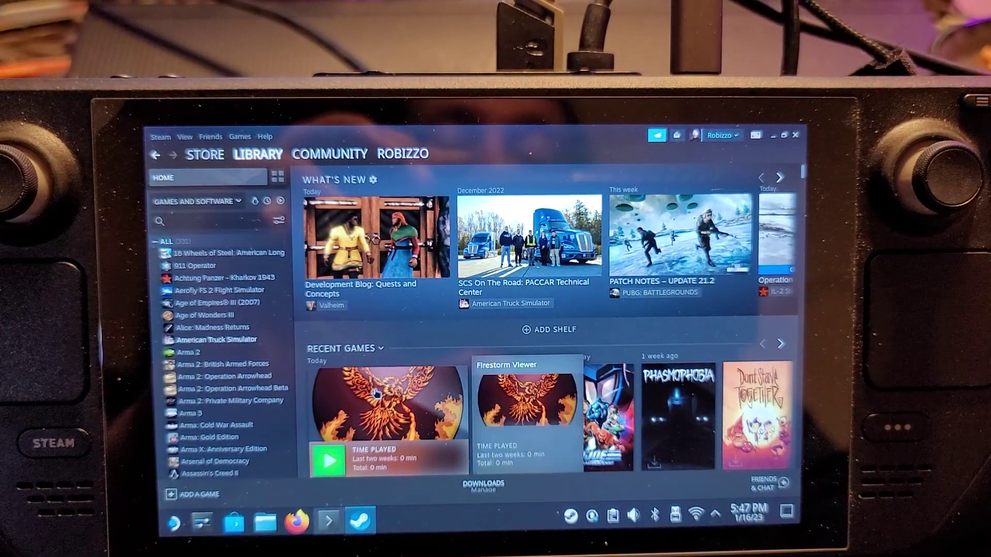
pyautogui.rightClick(375, 379)
pyautogui.moveTo(412, 454)
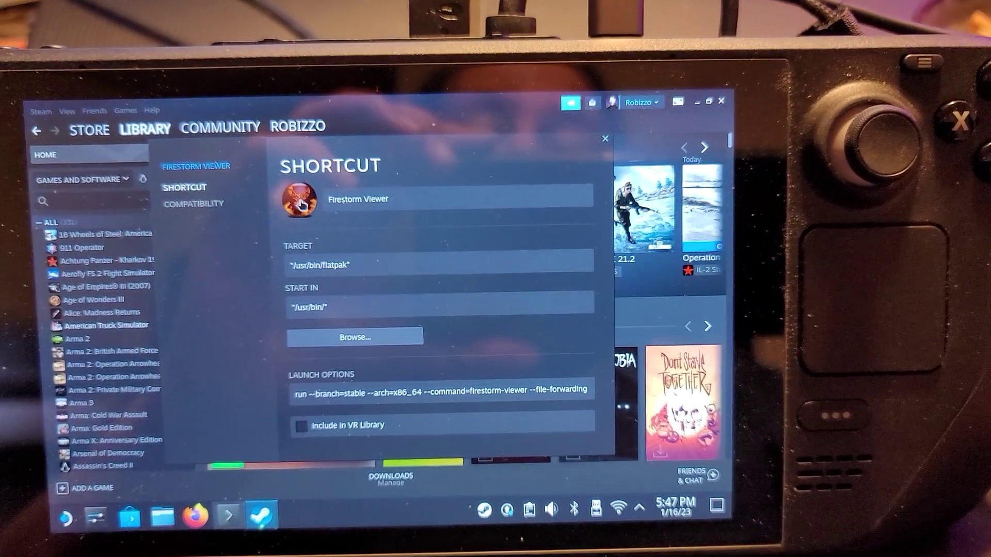
pyautogui.click(283, 199)
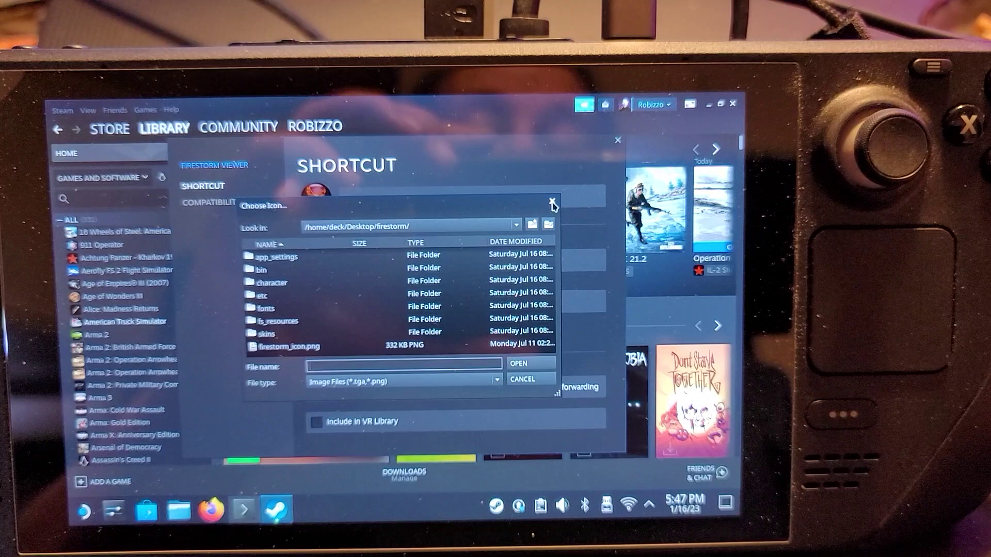
pyautogui.click(554, 206)
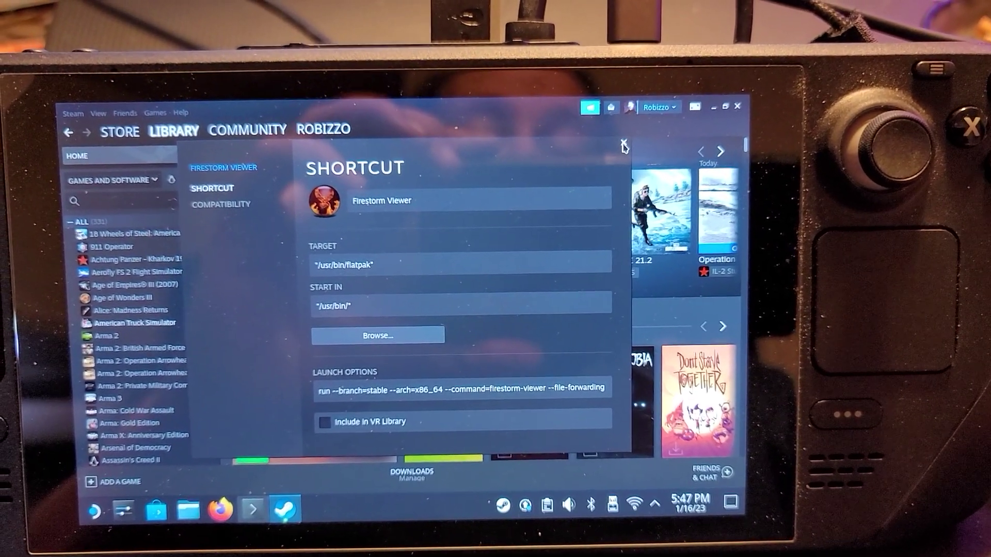
pyautogui.click(625, 148)
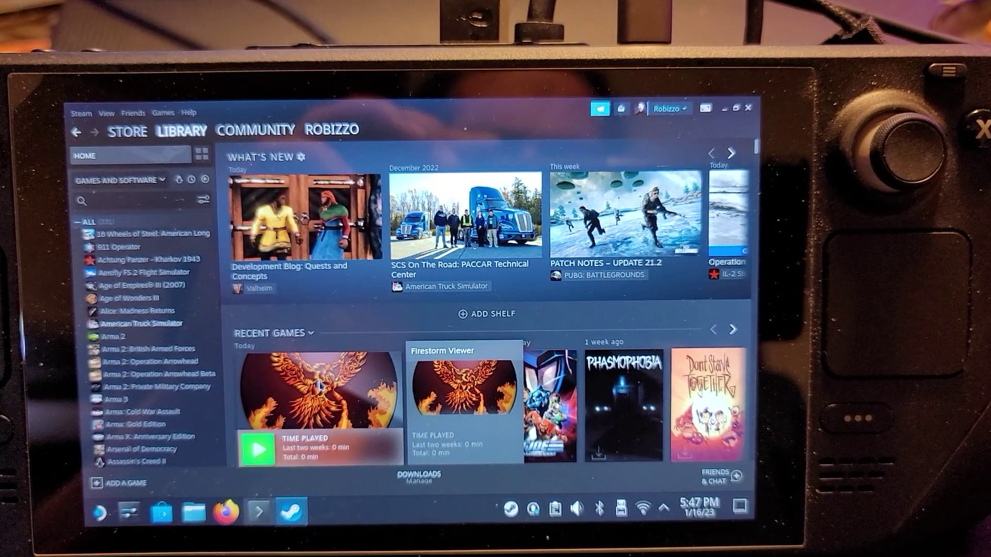
# Step: View Firestorm Viewer's library page and its management menu, then close Steam
pyautogui.click(321, 387)
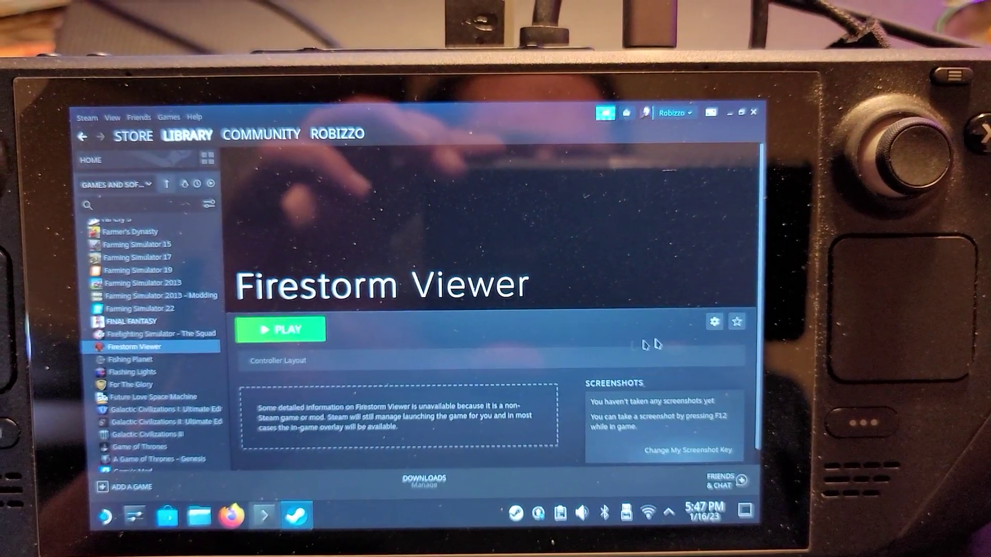
pyautogui.click(715, 323)
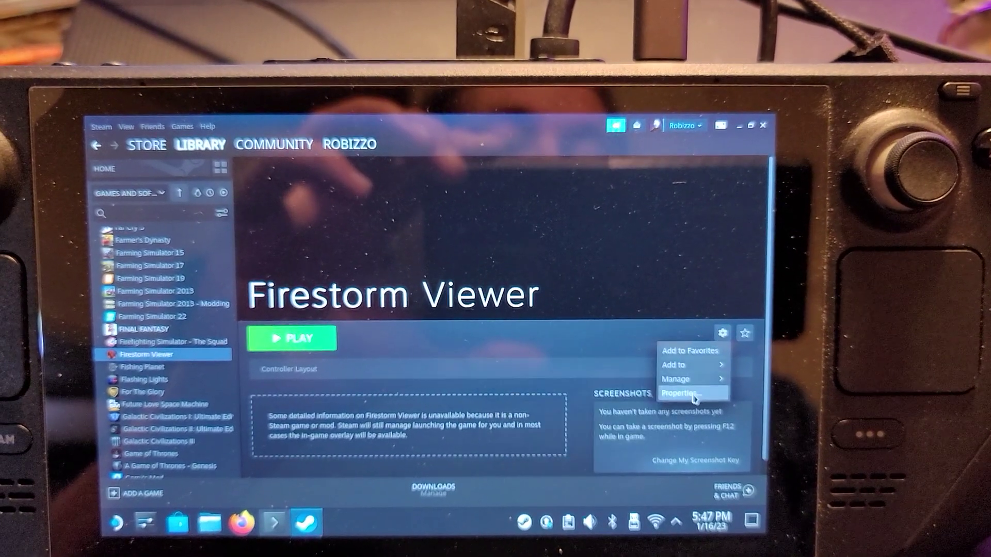
pyautogui.moveTo(682, 369)
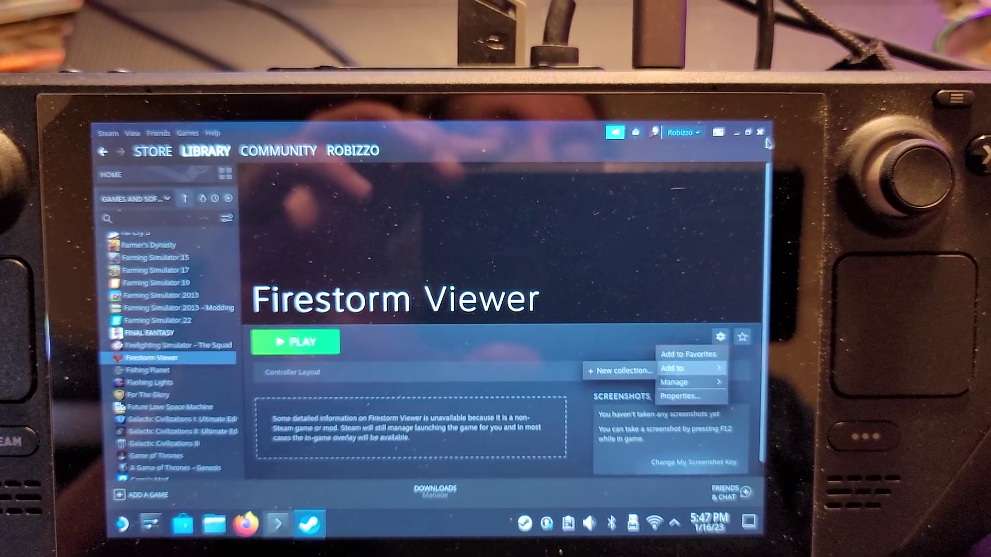
pyautogui.click(762, 135)
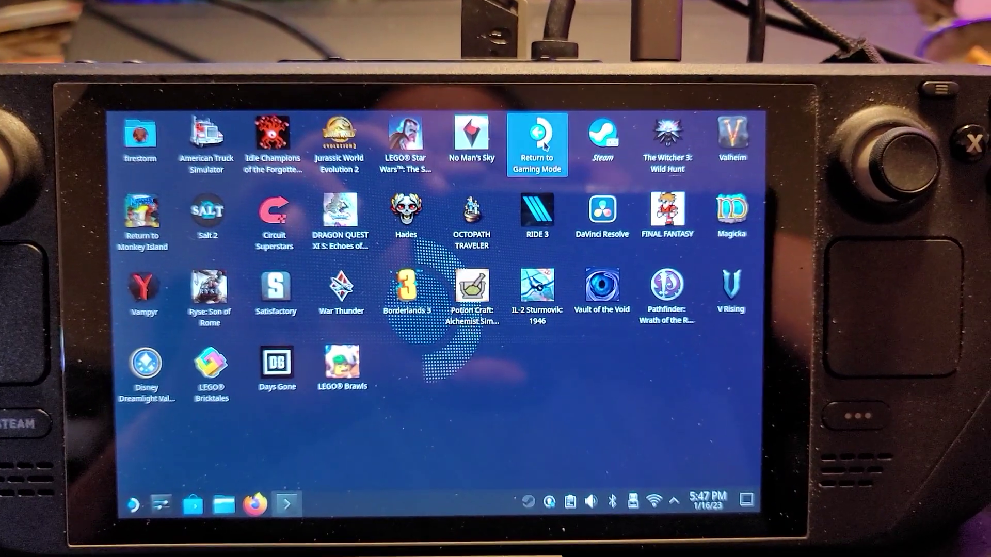
# Step: Go back to Gaming Mode with the desktop's Return to Gaming Mode shortcut
pyautogui.click(545, 144)
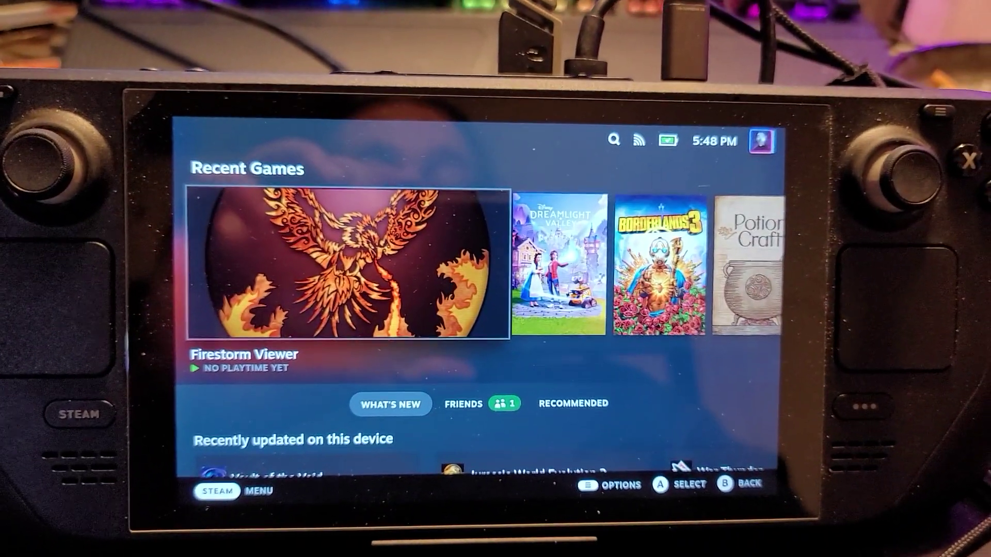
# Step: Open Firestorm Viewer from Recent Games and start it with Play
pyautogui.press('Return')
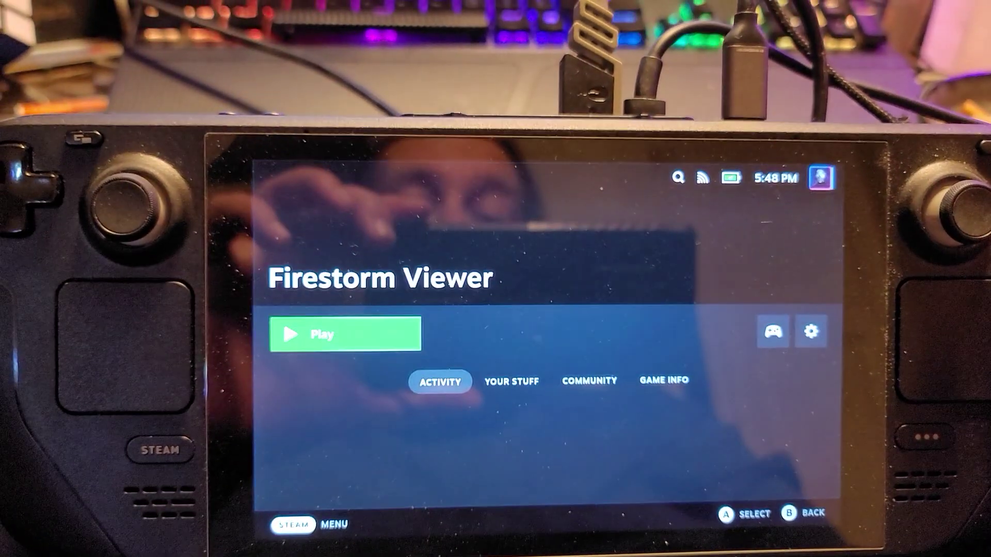
pyautogui.press('Return')
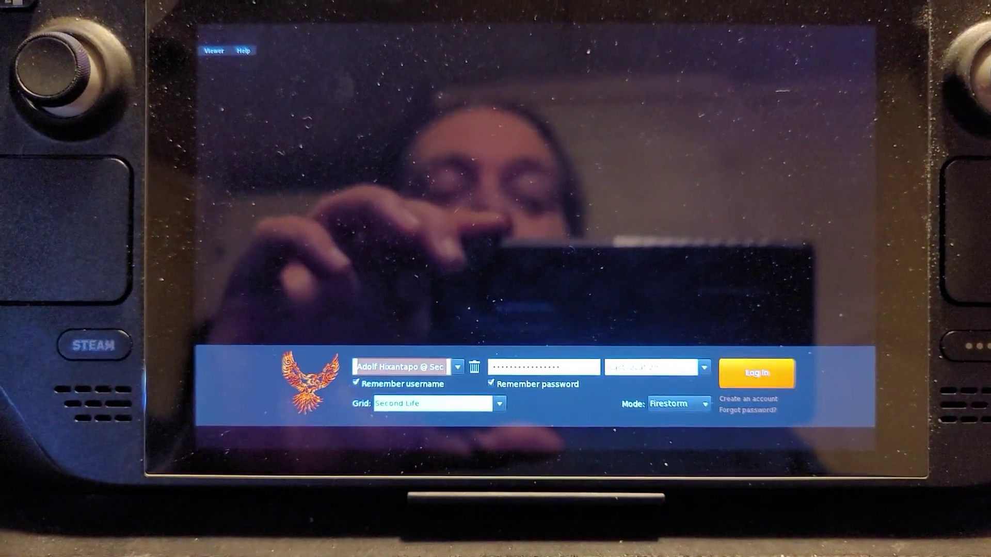
pyautogui.write('c')
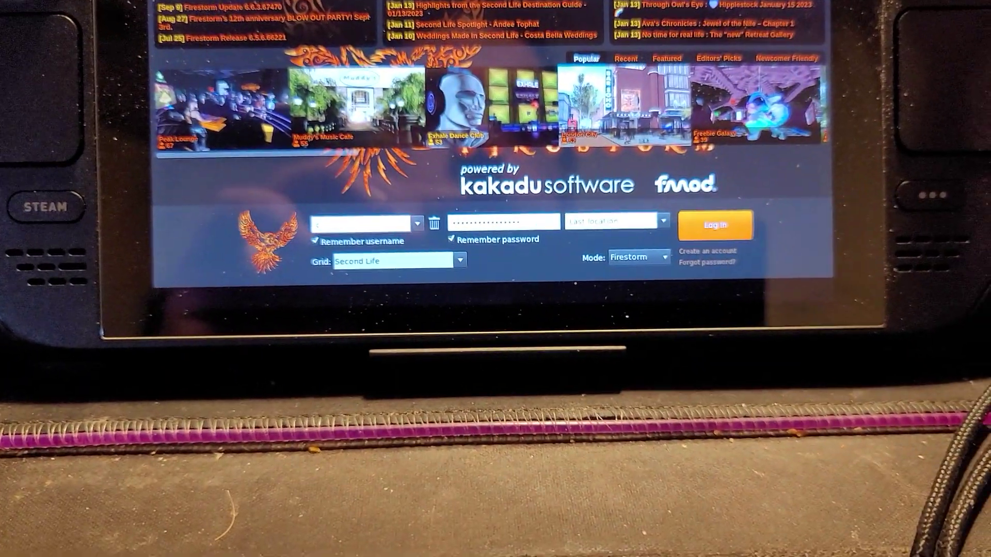
pyautogui.write('e')
# Step: Log in with the saved account from the username dropdown, arriving at Second Life International Airport
pyautogui.rightClick(473, 111)
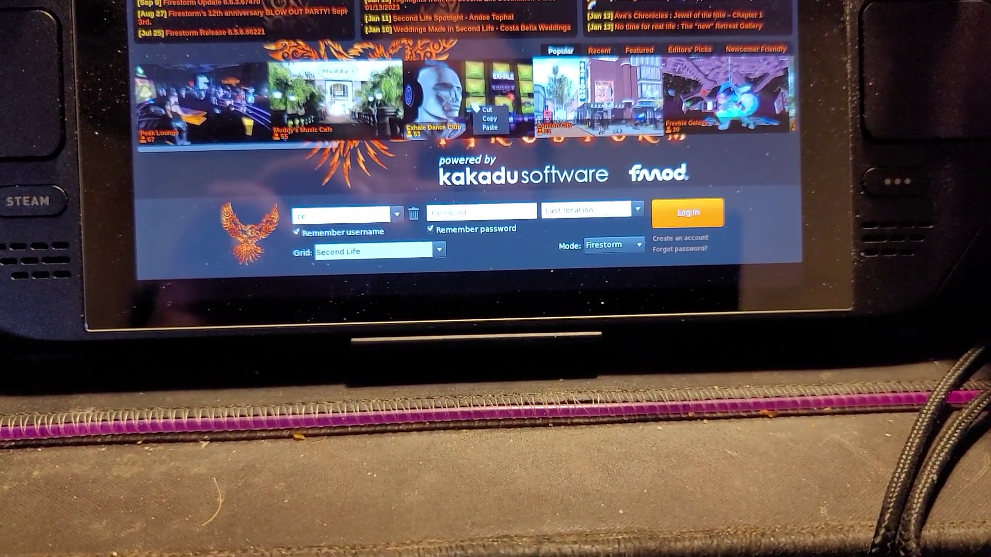
pyautogui.click(387, 221)
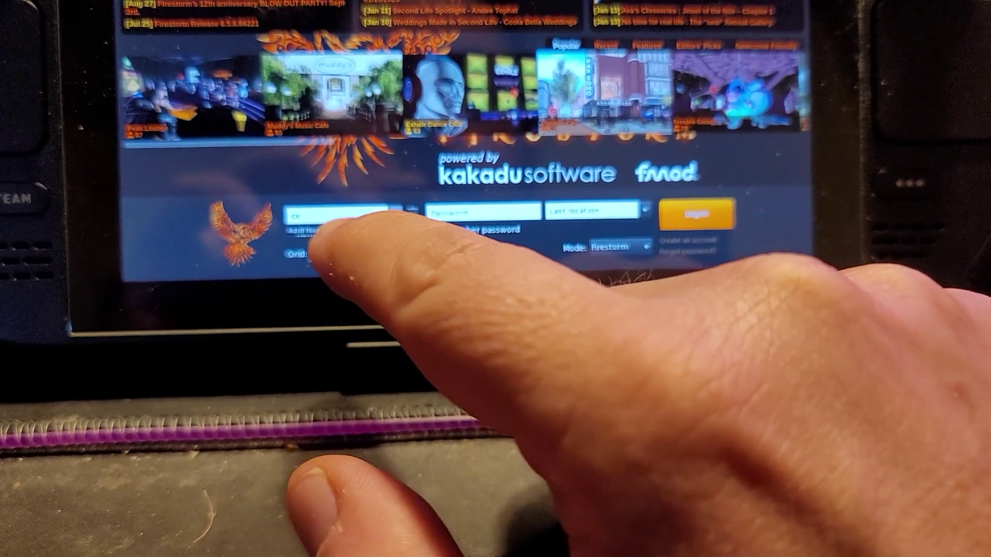
pyautogui.click(318, 229)
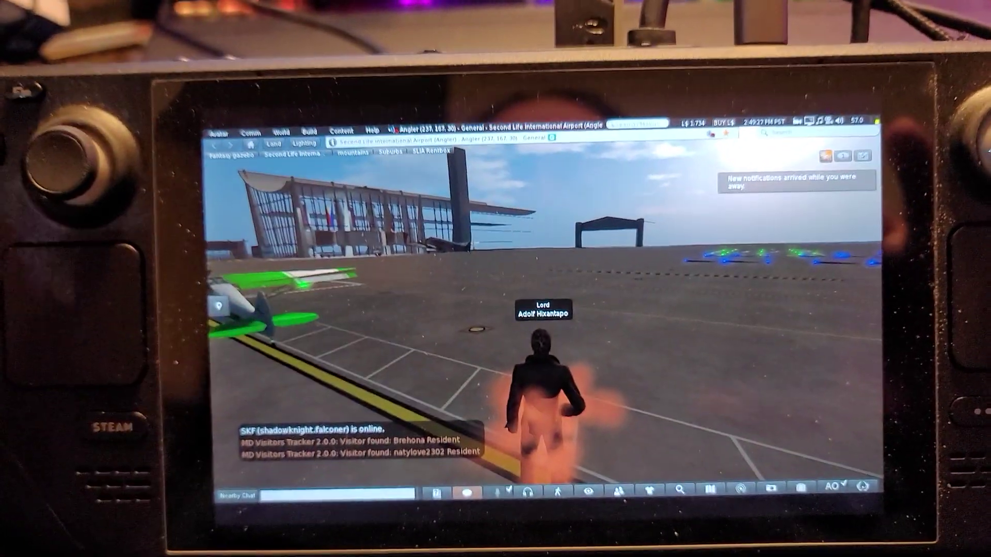
# Step: Turn the avatar right, walk it forward, then turn left across the airport tarmac
pyautogui.press('Right')
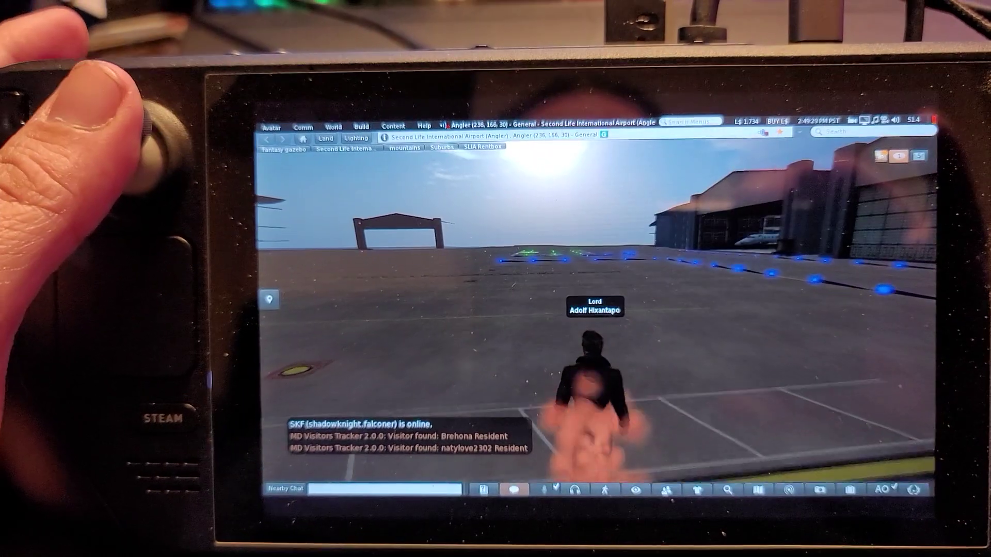
pyautogui.press('Up')
pyautogui.press('Left')
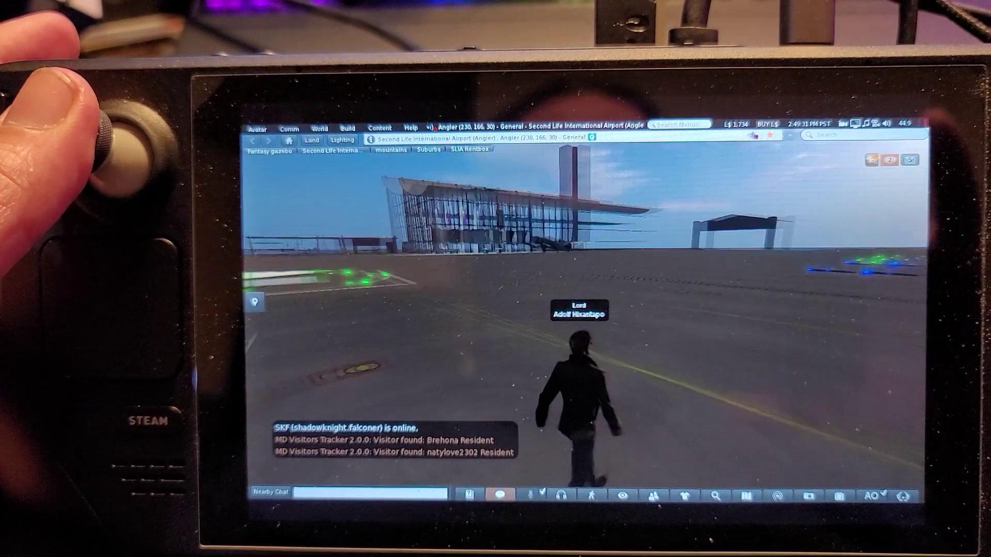